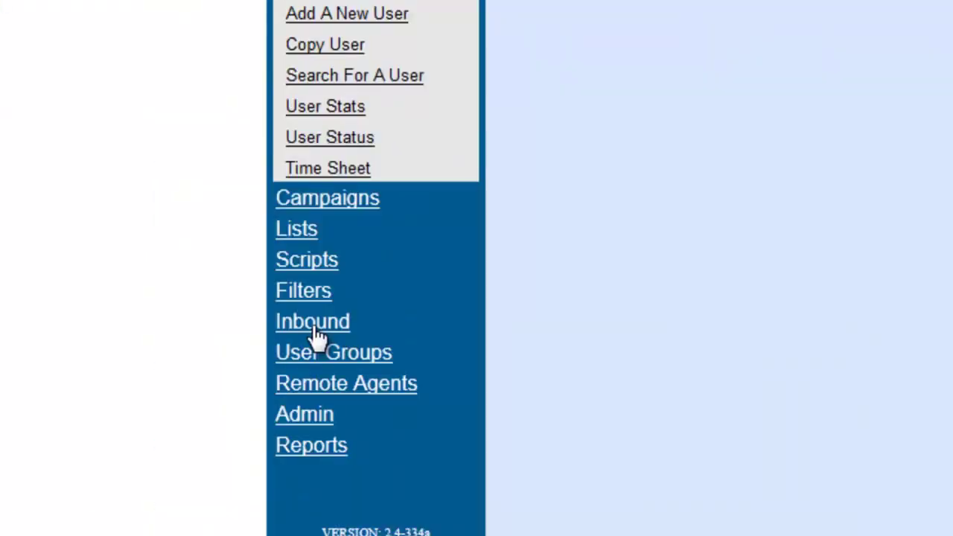
Add a new in-group with ID TX_CALLBACK, name 'Texas CallBack Number' and colour blue.
{"action": "left_click", "coordinate": [312, 322]}
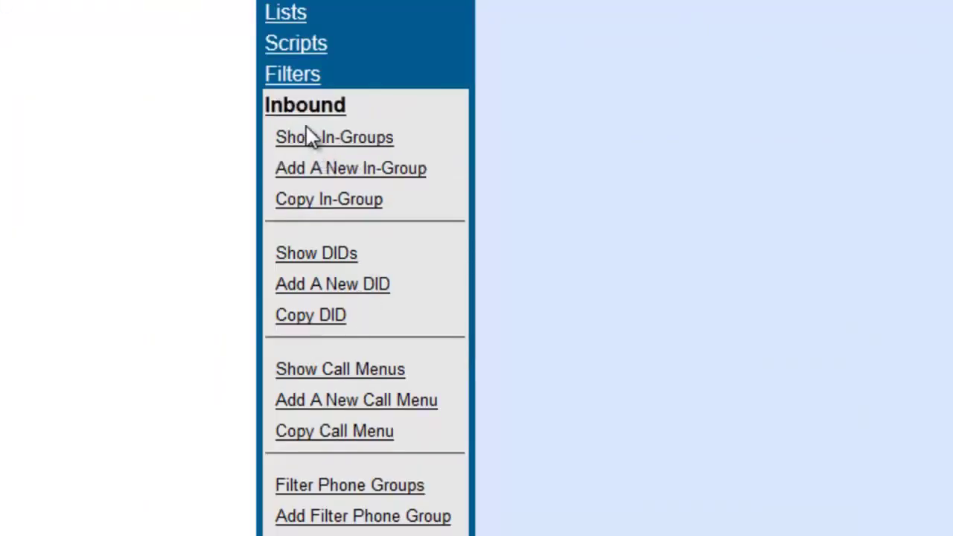
{"action": "left_click", "coordinate": [286, 170]}
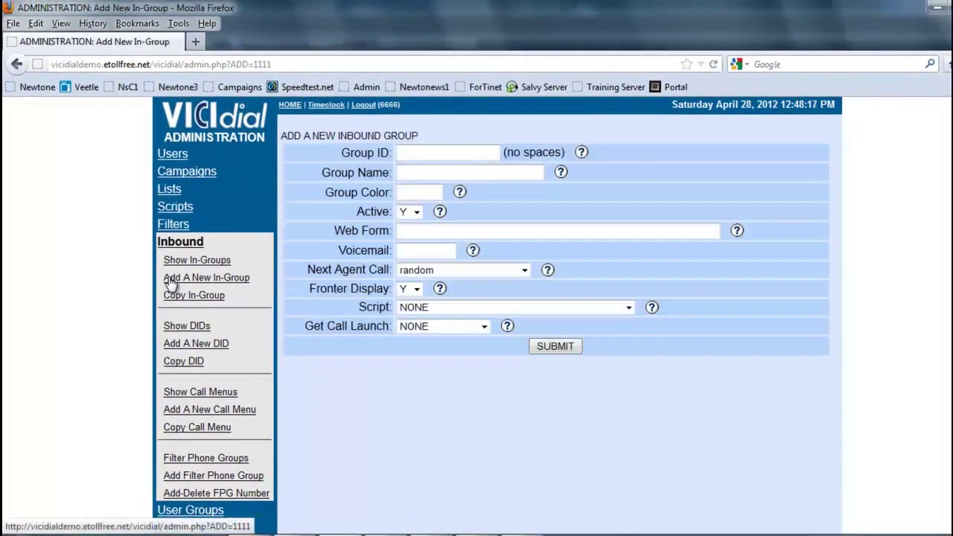
{"action": "left_click", "coordinate": [429, 156]}
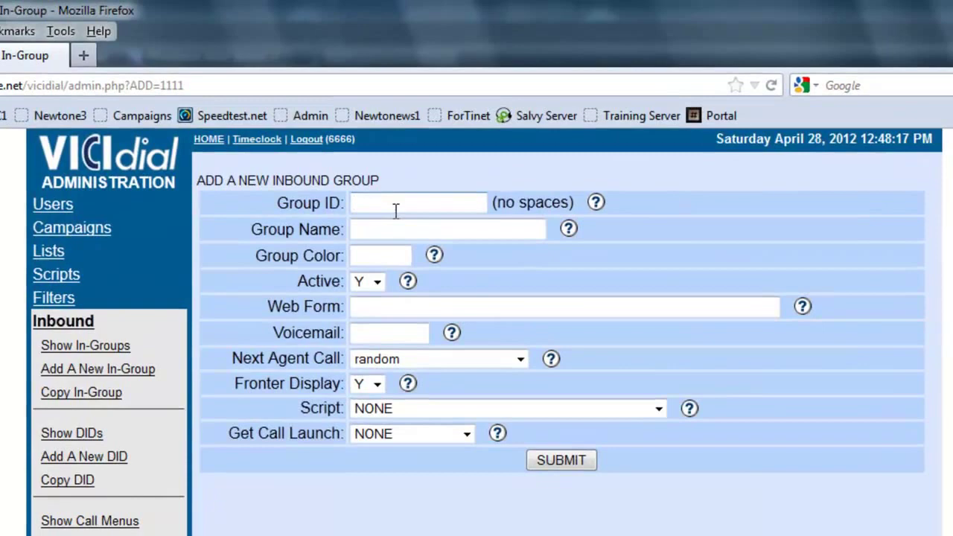
{"action": "type", "text": "TX_CALLBACK"}
{"action": "key", "text": "Tab"}
{"action": "type", "text": "T"}
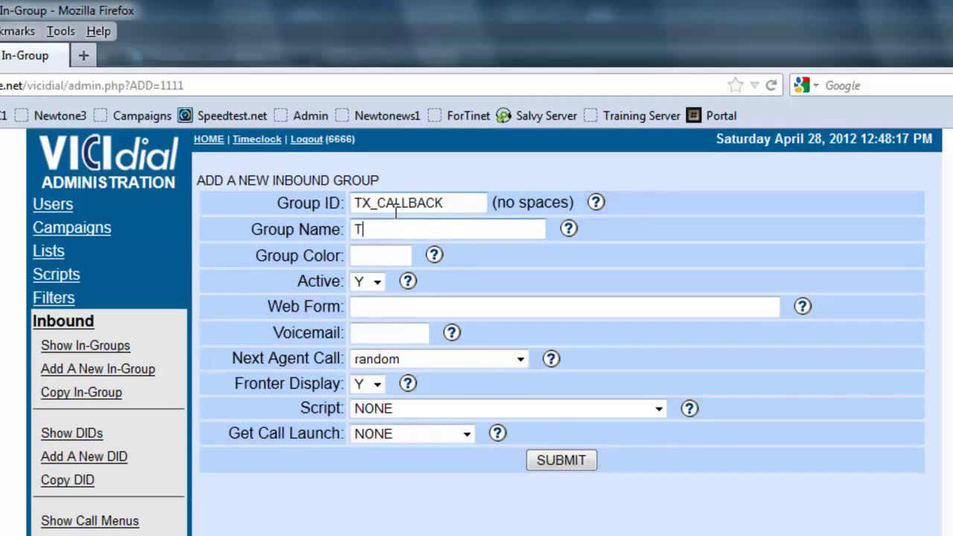
{"action": "type", "text": "exas Call"}
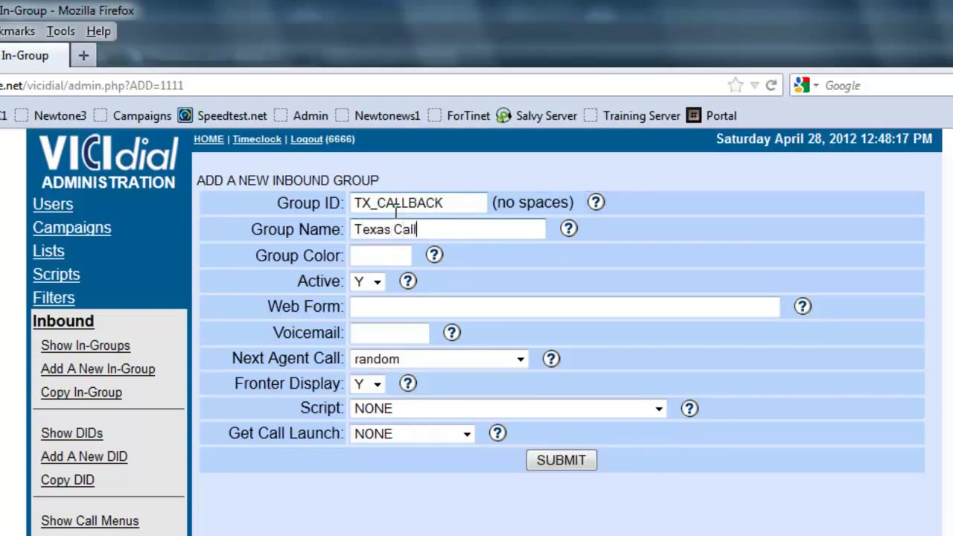
{"action": "type", "text": "Back Nu"}
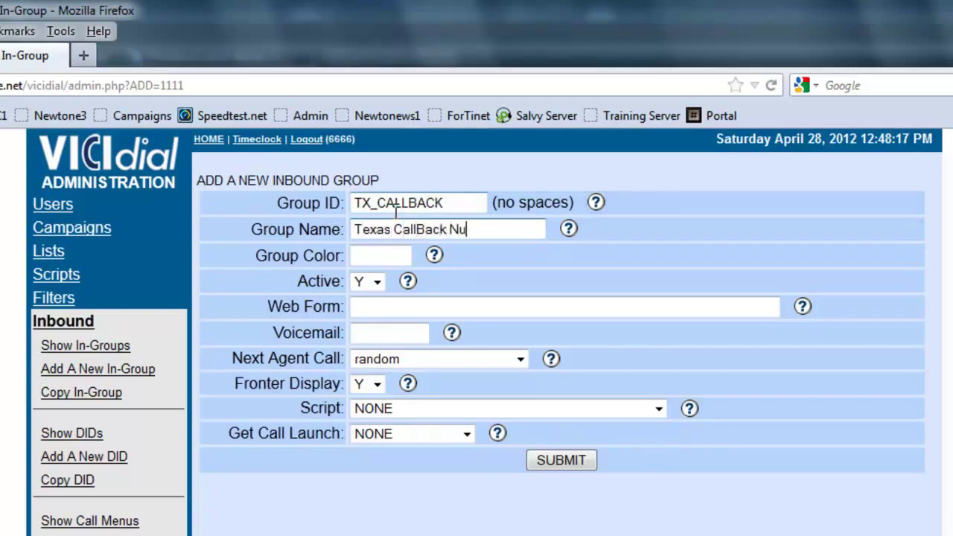
{"action": "type", "text": "mber"}
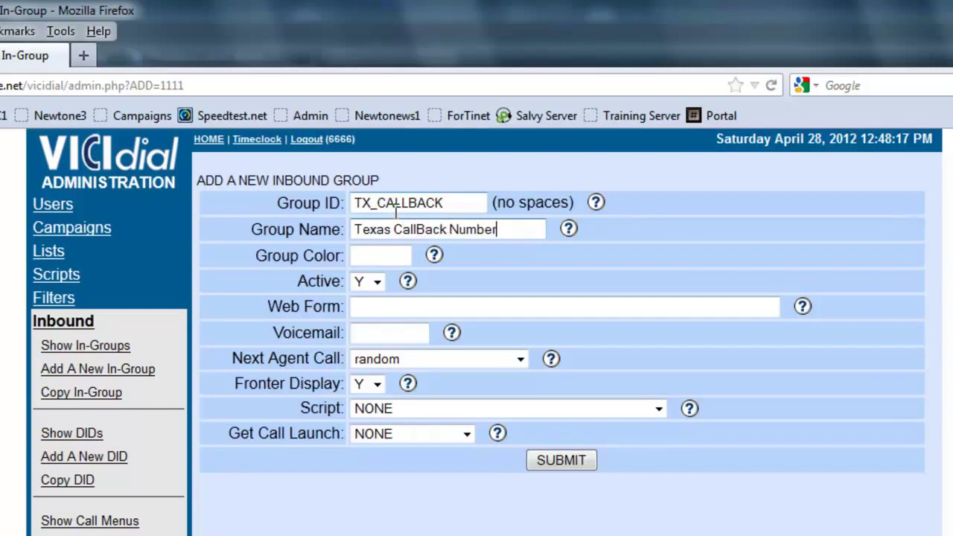
{"action": "left_click", "coordinate": [375, 264]}
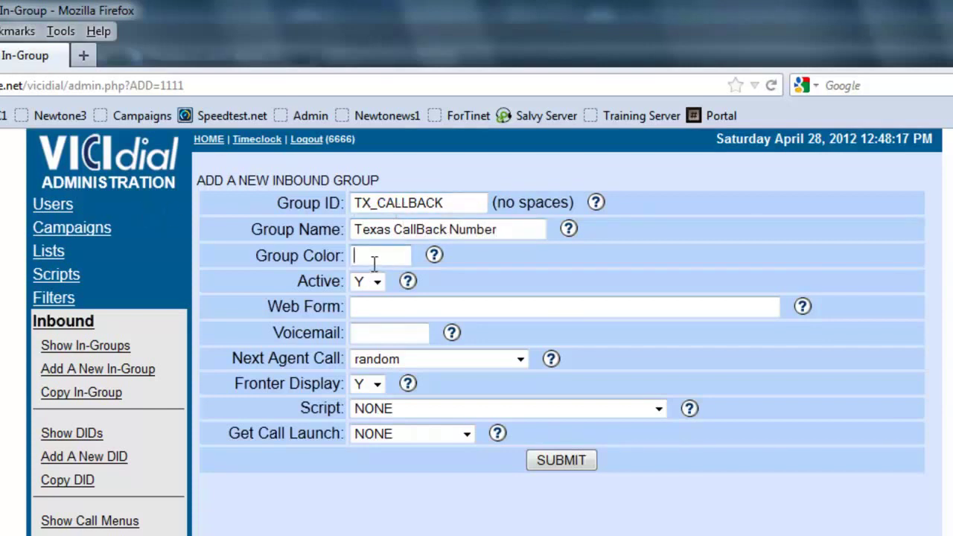
{"action": "type", "text": "blue"}
{"action": "left_click", "coordinate": [400, 304]}
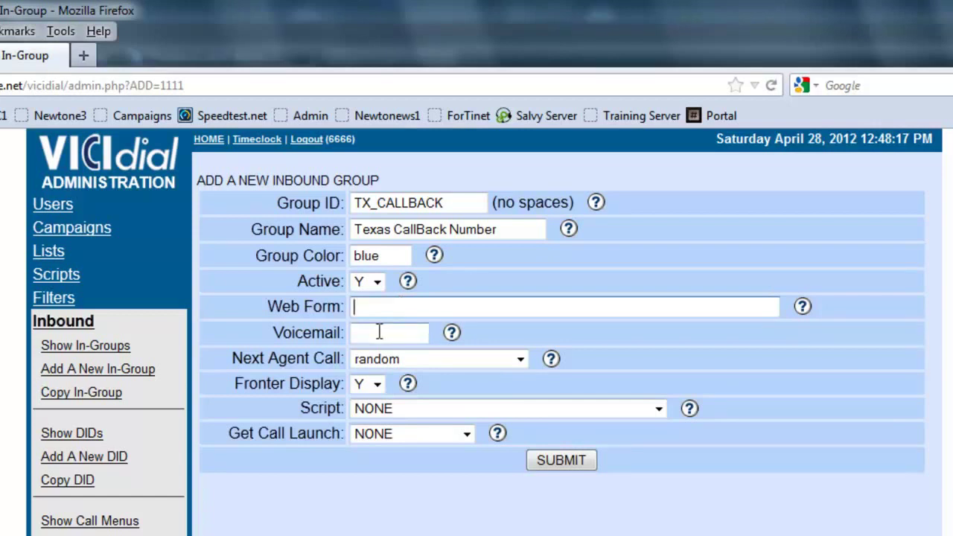
{"action": "left_click", "coordinate": [379, 332]}
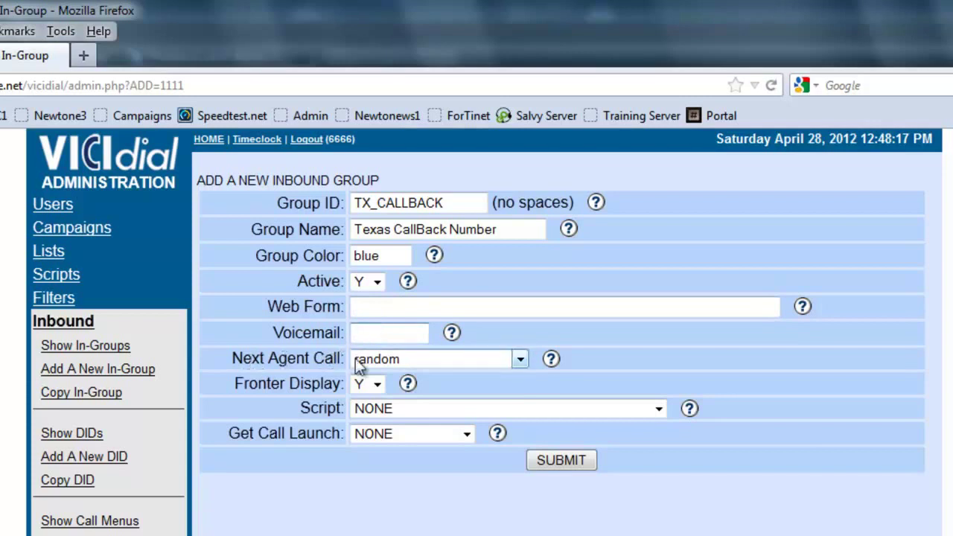
Set Next Agent Call to longest_wait_time, keep Get Call Launch at NONE, and submit.
{"action": "left_click", "coordinate": [360, 360]}
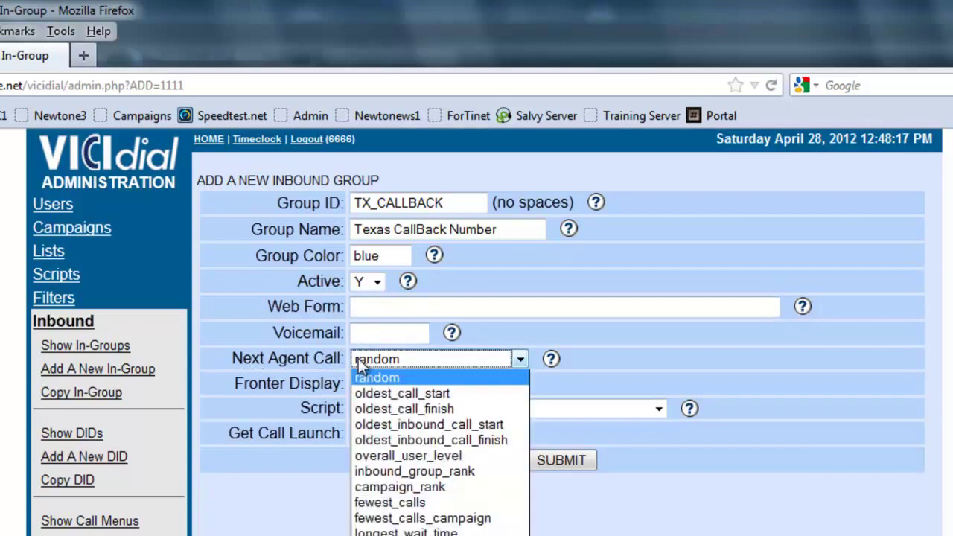
{"action": "left_click", "coordinate": [410, 531]}
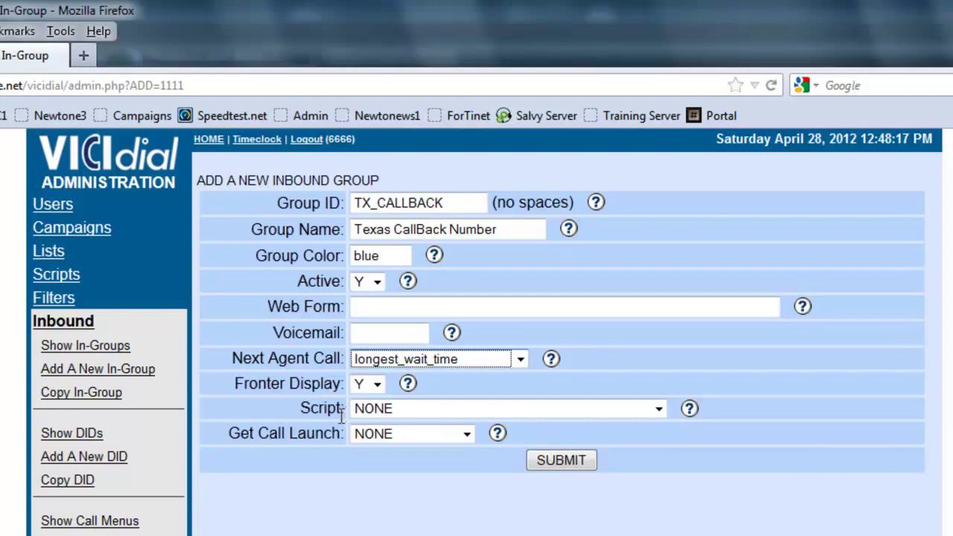
{"action": "left_click", "coordinate": [387, 435]}
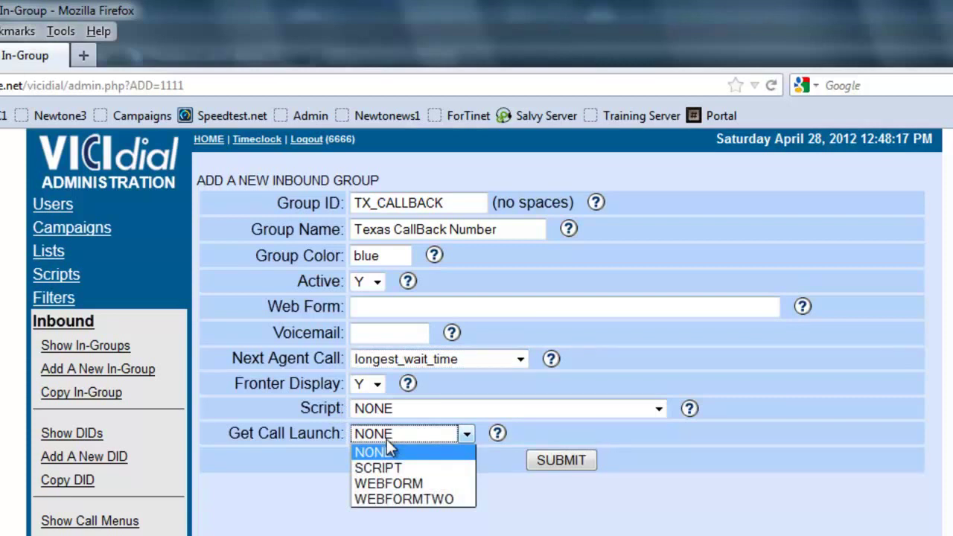
{"action": "left_click", "coordinate": [388, 447]}
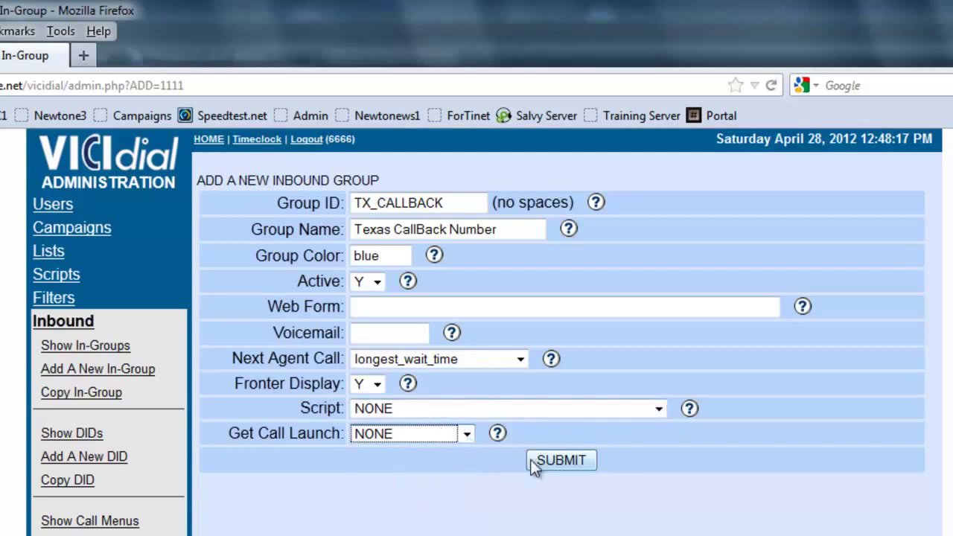
{"action": "left_click", "coordinate": [550, 465]}
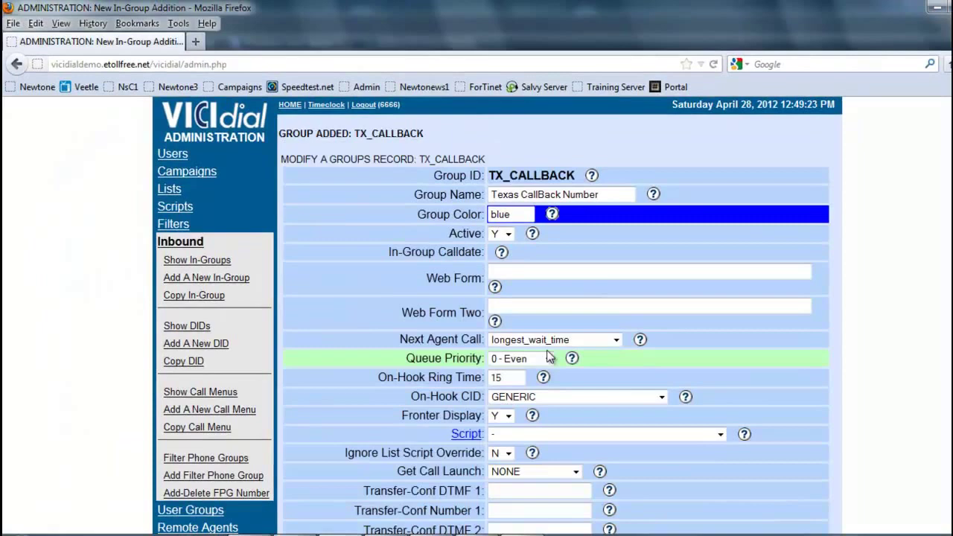
Scroll the TX_CALLBACK record down to the blank Transfer-Conf and DTMF fields.
{"action": "scroll", "coordinate": [451, 234], "scroll_direction": "down", "scroll_amount": 4}
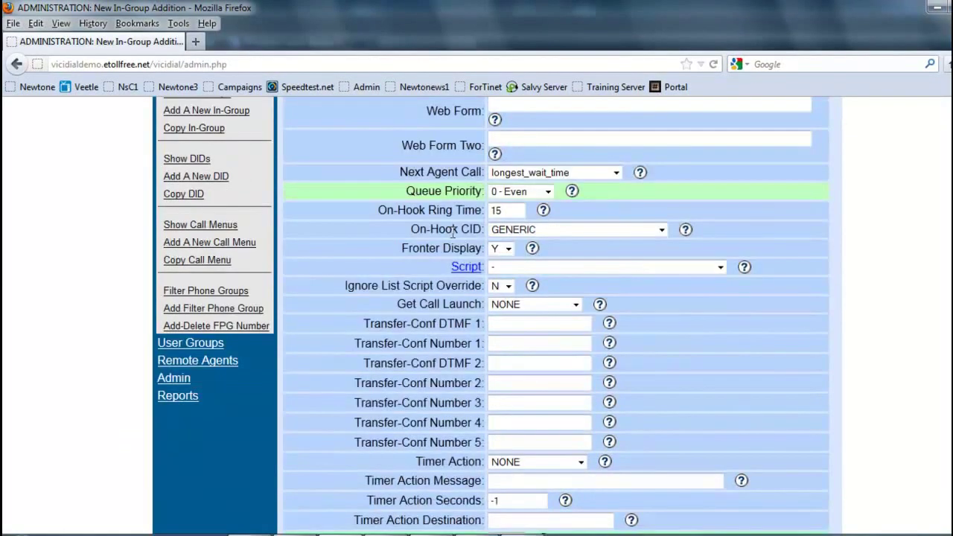
{"action": "scroll", "coordinate": [452, 233], "scroll_direction": "down", "scroll_amount": 2}
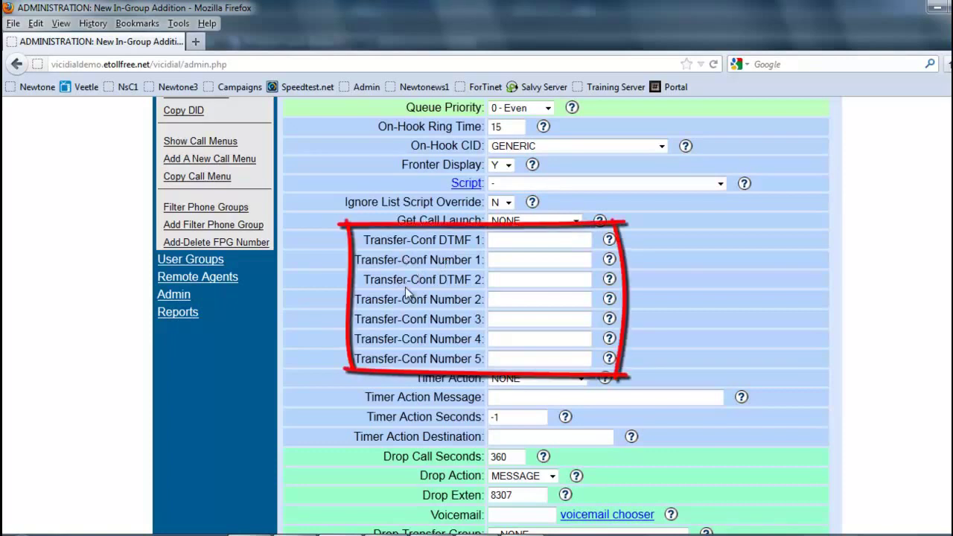
{"action": "left_click", "coordinate": [492, 260]}
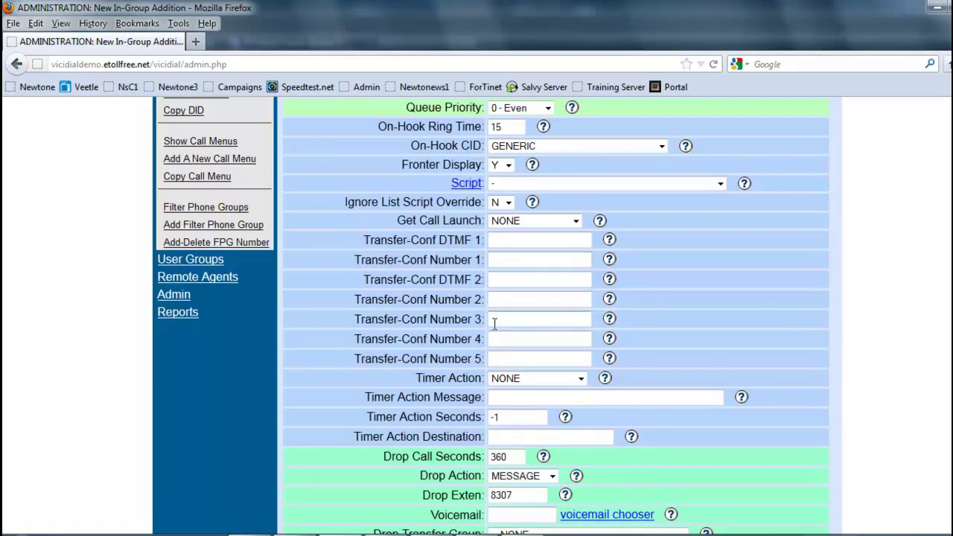
{"action": "scroll", "coordinate": [494, 327], "scroll_direction": "down", "scroll_amount": 2}
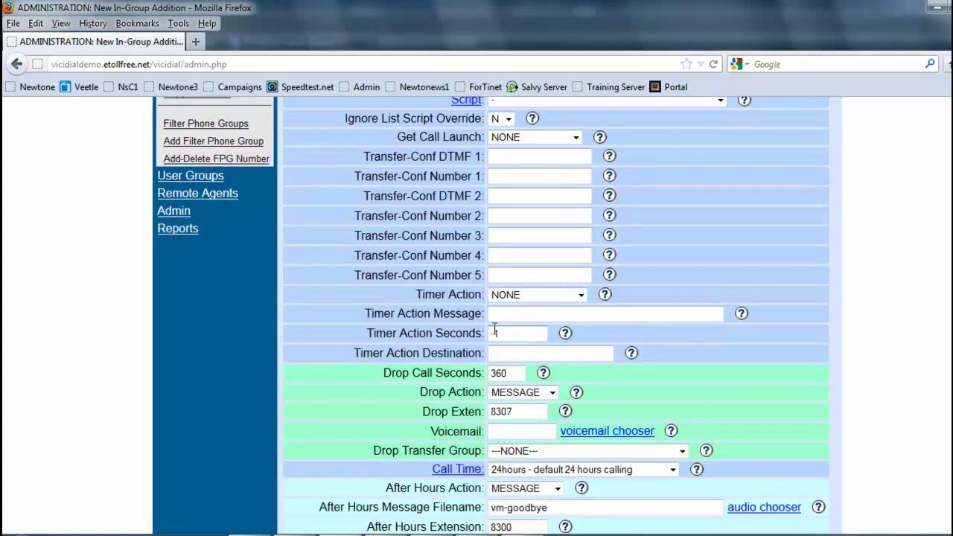
{"action": "left_click", "coordinate": [527, 296]}
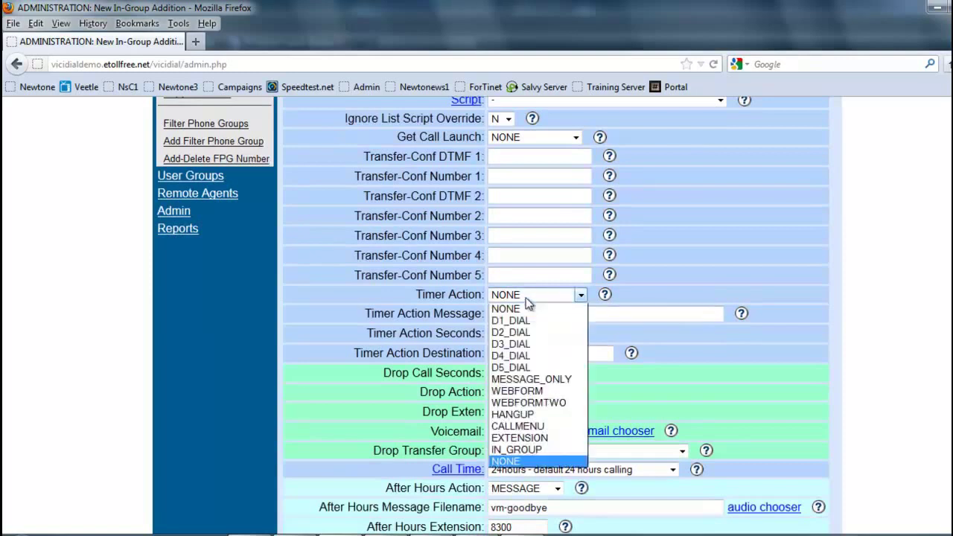
{"action": "left_click", "coordinate": [526, 299]}
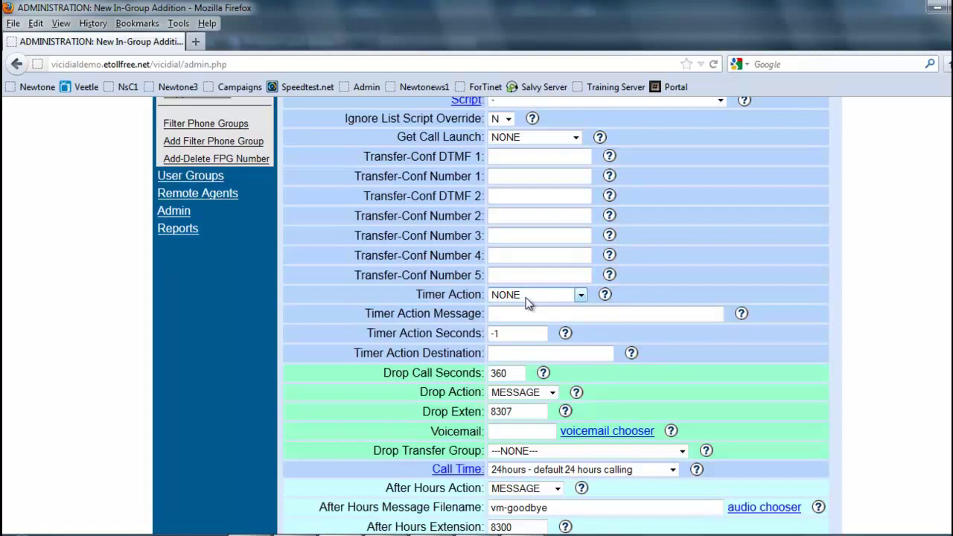
{"action": "left_click", "coordinate": [506, 313]}
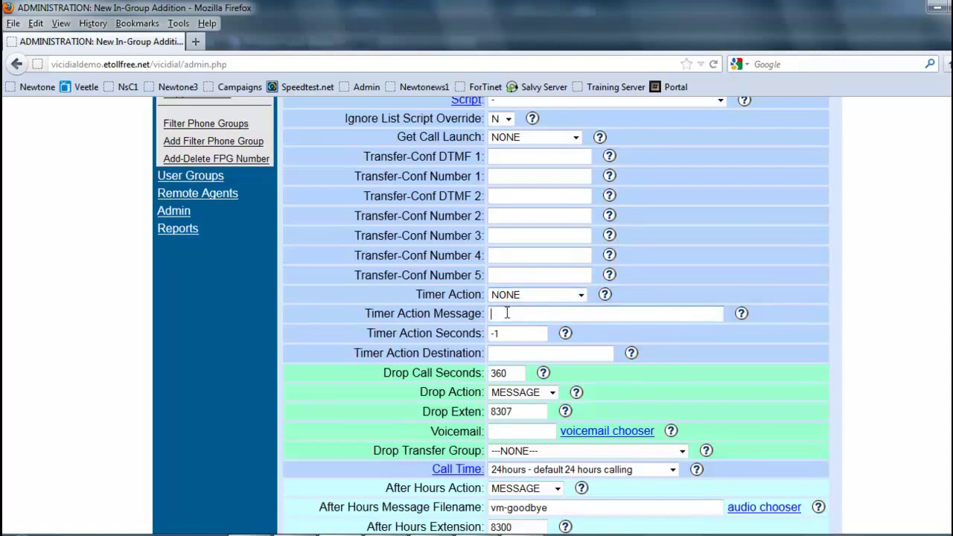
{"action": "scroll", "coordinate": [506, 313], "scroll_direction": "down", "scroll_amount": 2}
{"action": "scroll", "coordinate": [505, 313], "scroll_direction": "down", "scroll_amount": 2}
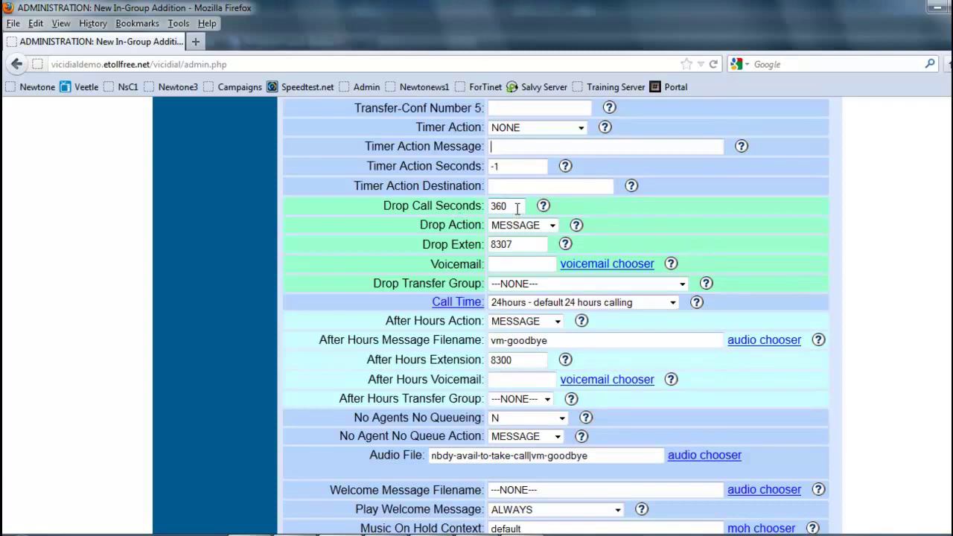
Scroll down and keep the after-hours action at MESSAGE.
{"action": "scroll", "coordinate": [517, 207], "scroll_direction": "down", "scroll_amount": 2}
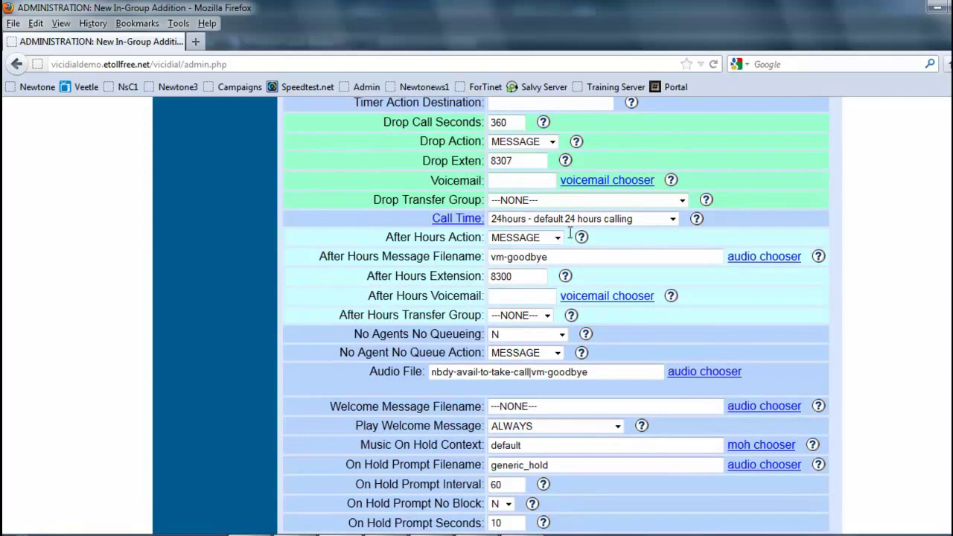
{"action": "scroll", "coordinate": [518, 271], "scroll_direction": "down", "scroll_amount": 2}
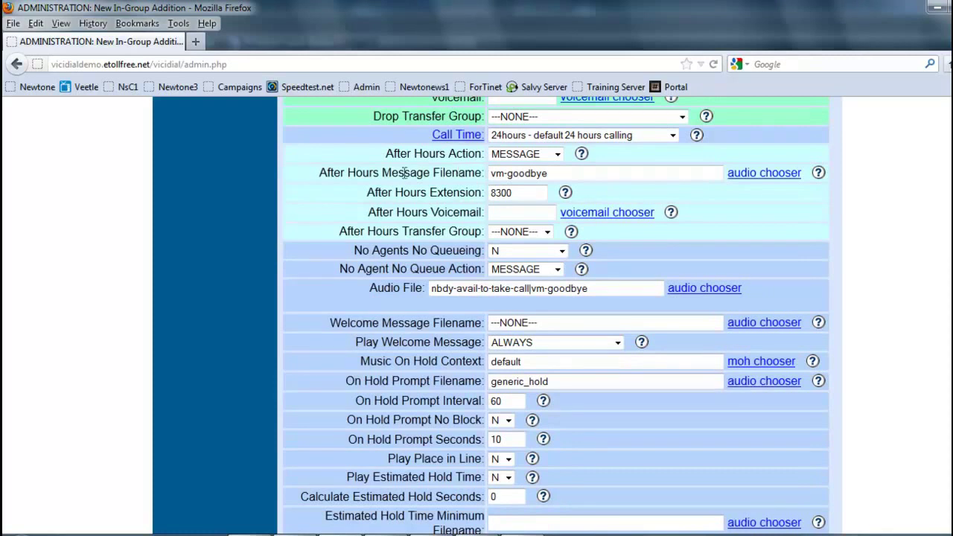
{"action": "left_click", "coordinate": [555, 156]}
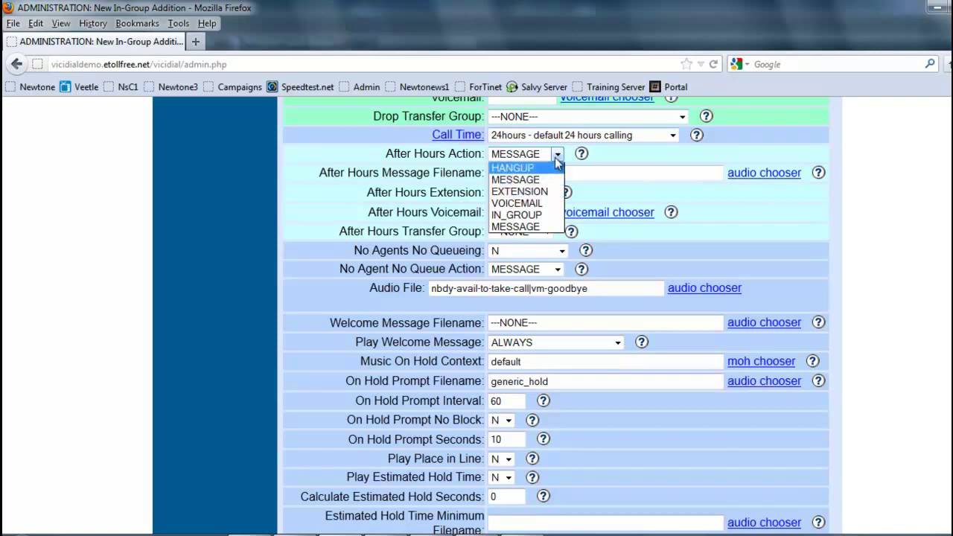
{"action": "left_click", "coordinate": [556, 158]}
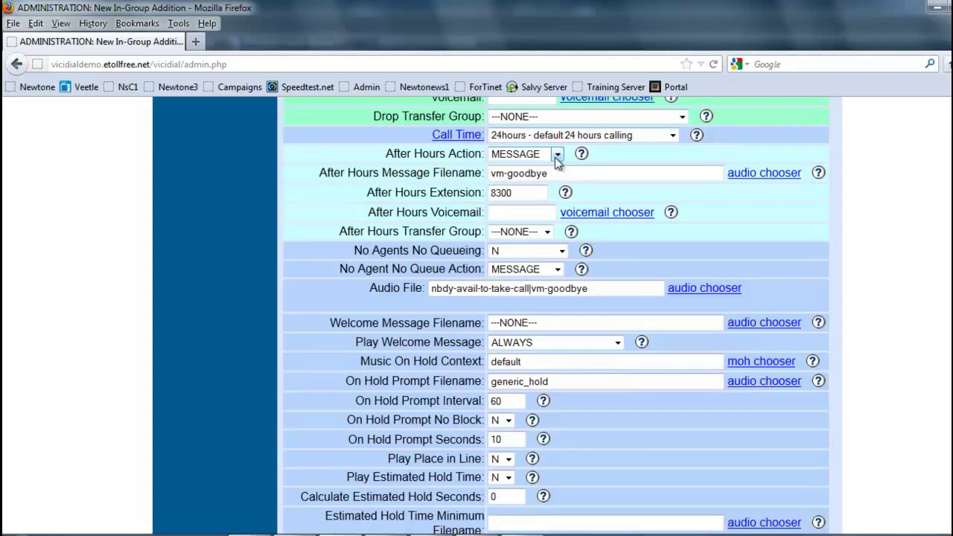
{"action": "left_click", "coordinate": [557, 154]}
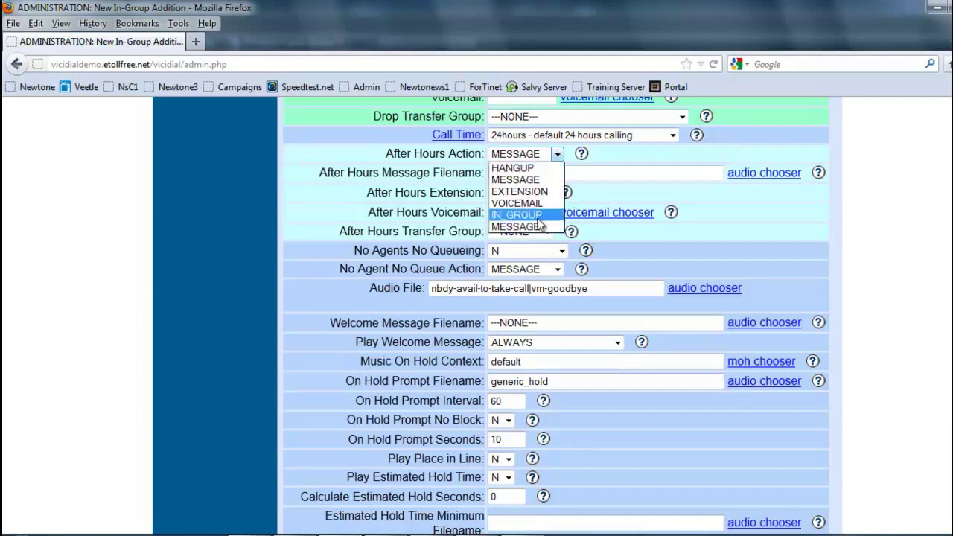
{"action": "left_click", "coordinate": [551, 179]}
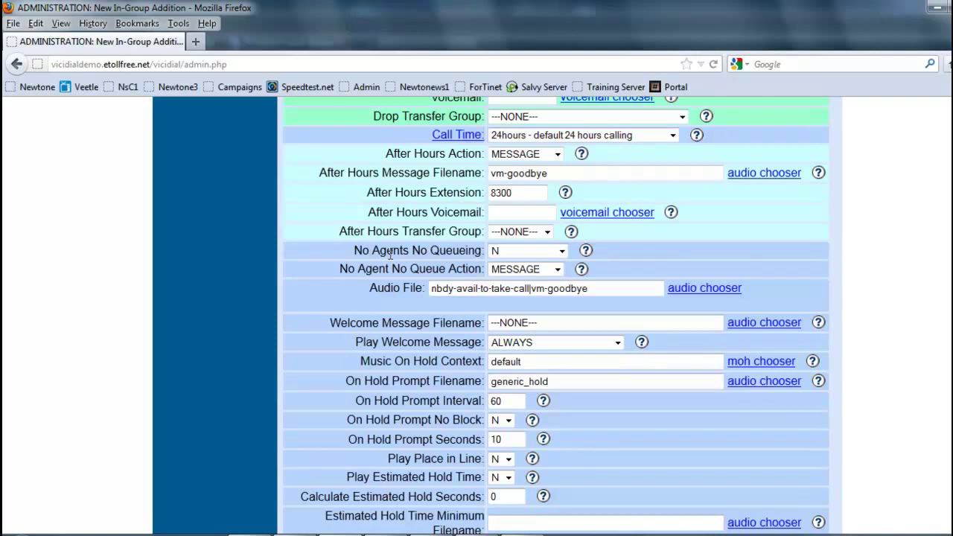
Change No Agents No Queueing from N to Y.
{"action": "left_click", "coordinate": [521, 253]}
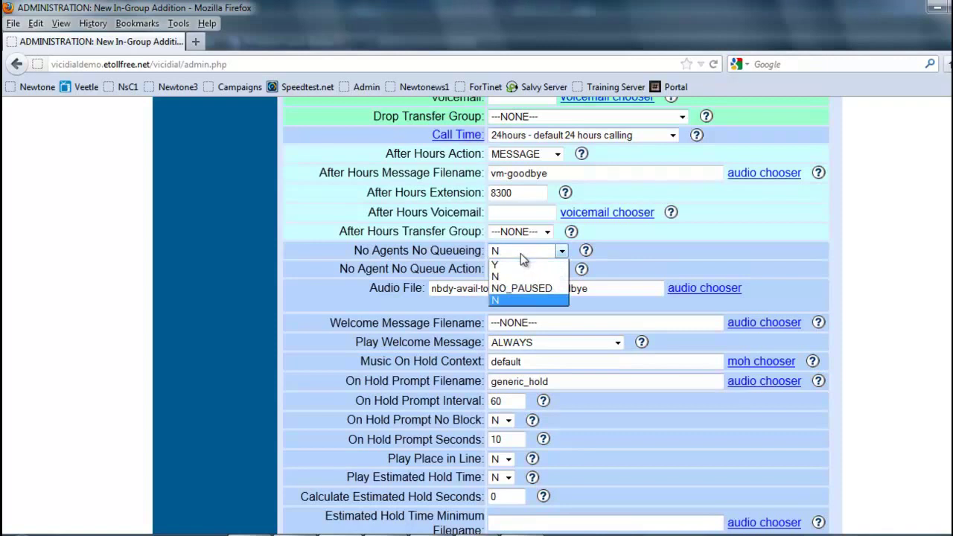
{"action": "left_click", "coordinate": [520, 253]}
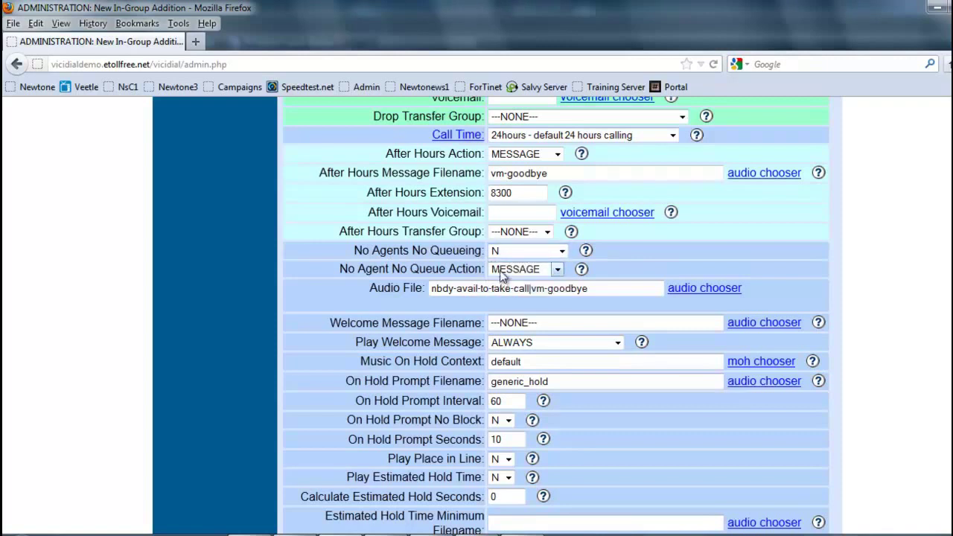
{"action": "left_click", "coordinate": [510, 251]}
{"action": "left_click", "coordinate": [506, 259]}
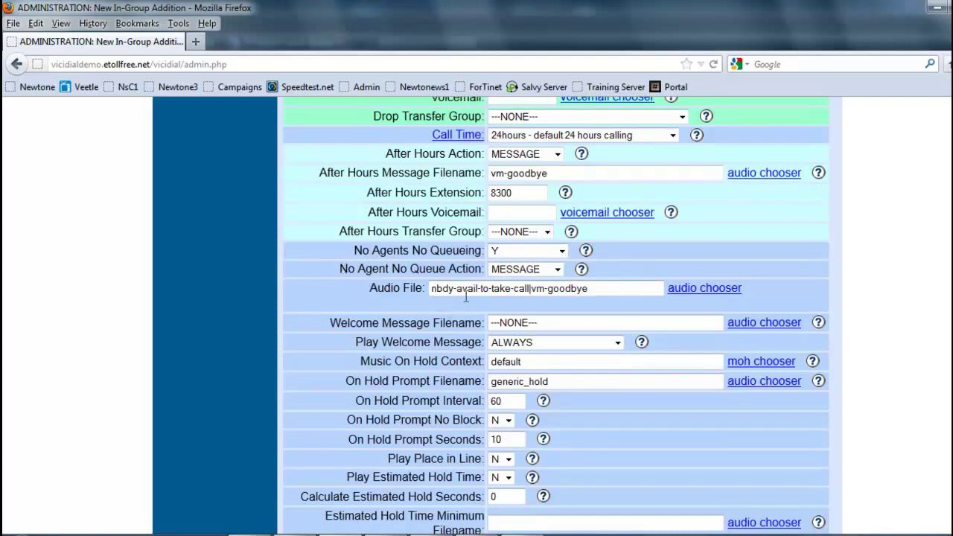
{"action": "scroll", "coordinate": [490, 286], "scroll_direction": "down", "scroll_amount": 2}
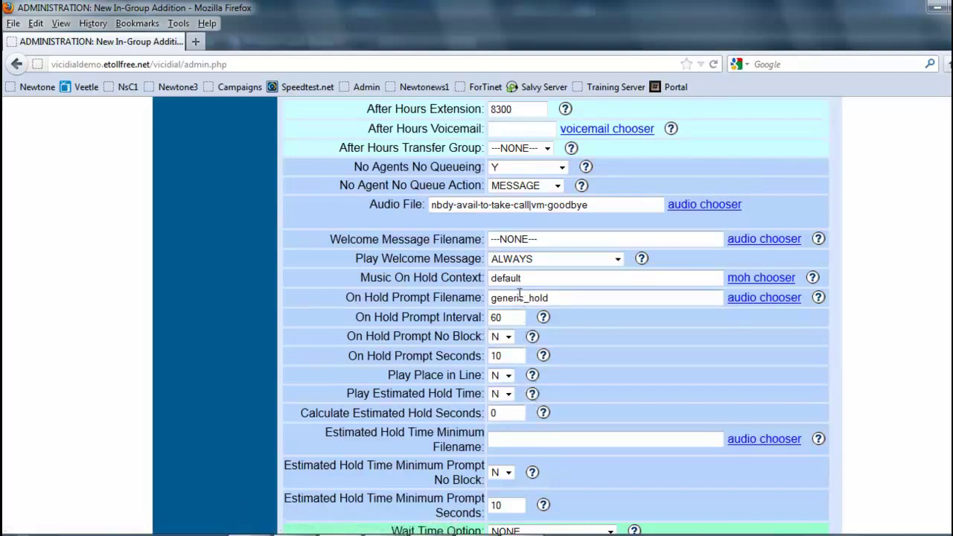
{"action": "left_click", "coordinate": [551, 298]}
{"action": "type", "text": "."}
{"action": "key", "text": "BackSpace"}
{"action": "scroll", "coordinate": [439, 350], "scroll_direction": "down", "scroll_amount": 2}
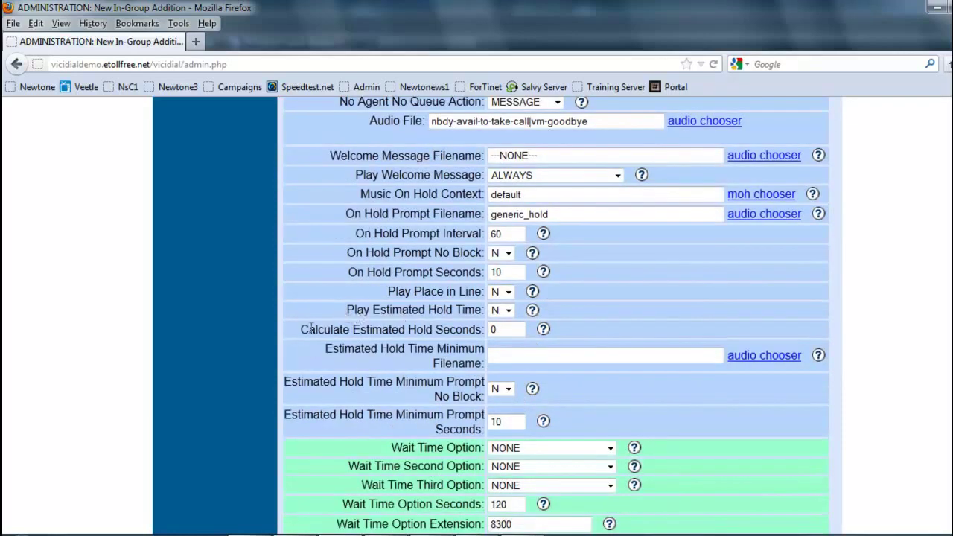
{"action": "scroll", "coordinate": [336, 432], "scroll_direction": "down", "scroll_amount": 2}
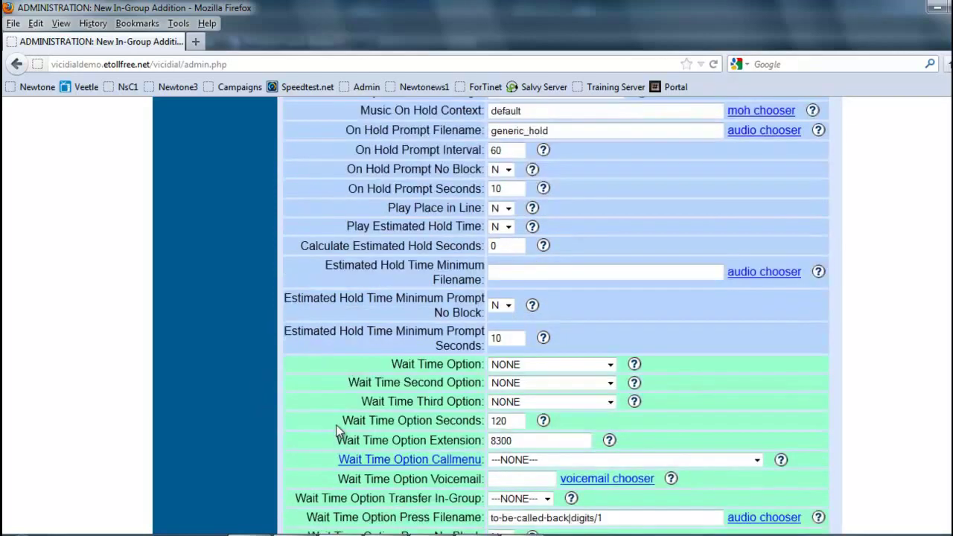
{"action": "scroll", "coordinate": [336, 431], "scroll_direction": "down", "scroll_amount": 10}
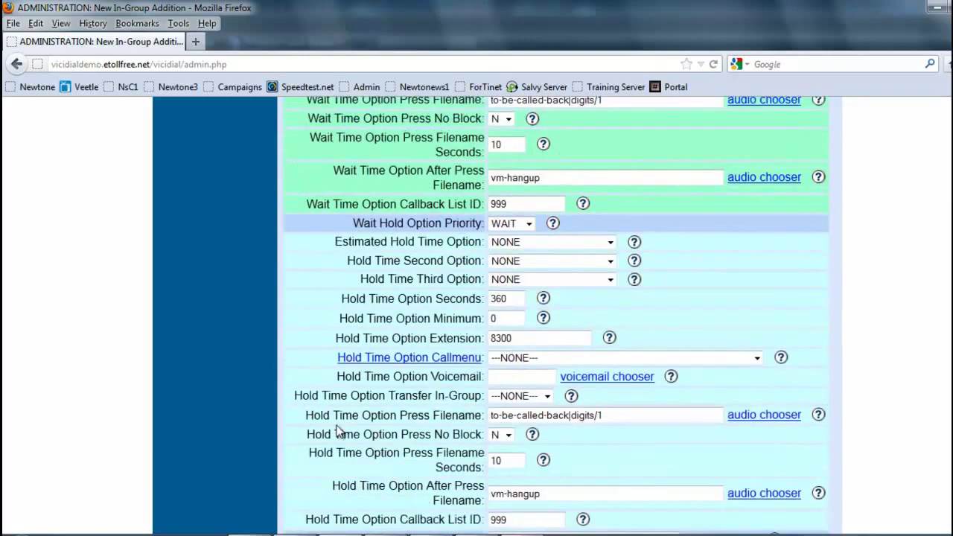
{"action": "scroll", "coordinate": [336, 431], "scroll_direction": "down", "scroll_amount": 8}
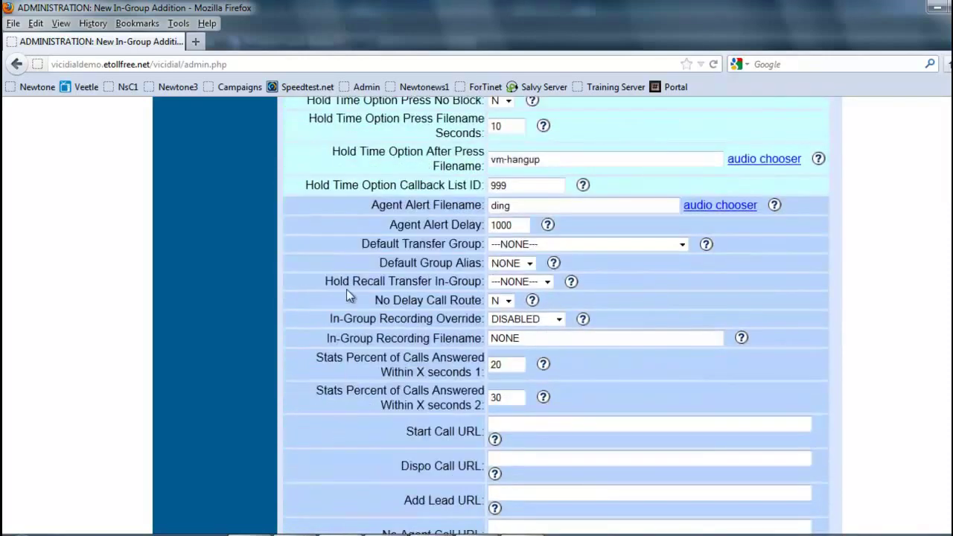
{"action": "left_click_drag", "start_coordinate": [370, 205], "coordinate": [483, 206]}
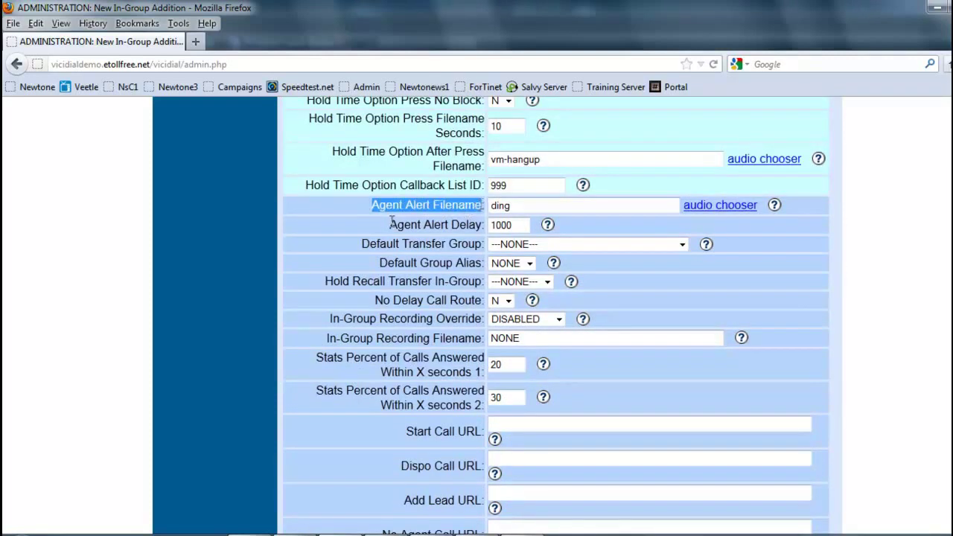
{"action": "left_click", "coordinate": [368, 205]}
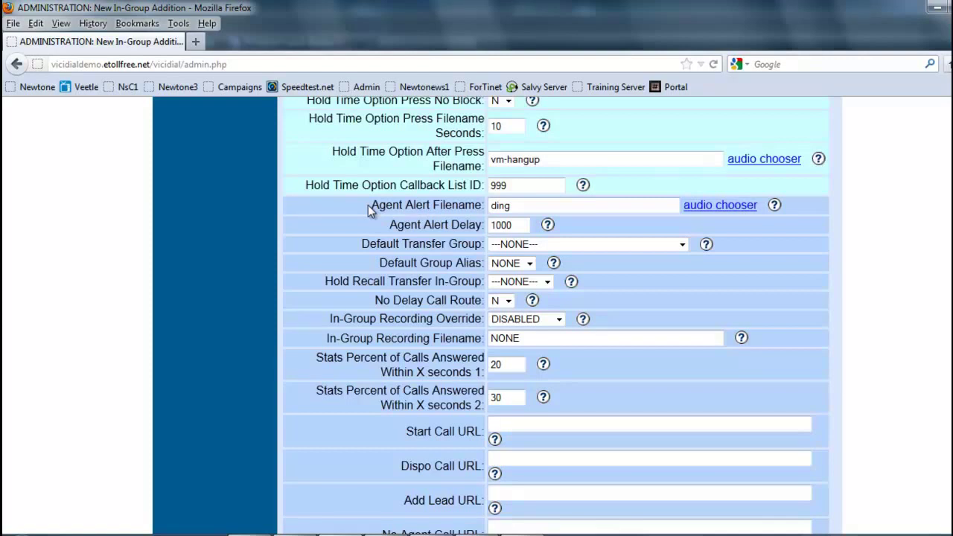
Tick SELECTED for Test Agent under Agent Ranks, leaving its rank at 0.
{"action": "scroll", "coordinate": [380, 216], "scroll_direction": "down", "scroll_amount": 3}
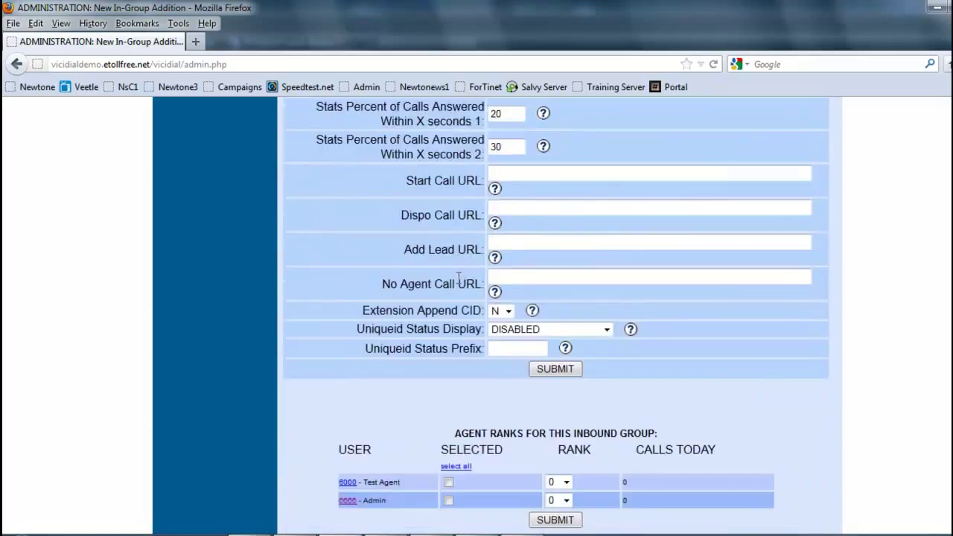
{"action": "scroll", "coordinate": [413, 186], "scroll_direction": "down", "scroll_amount": 1}
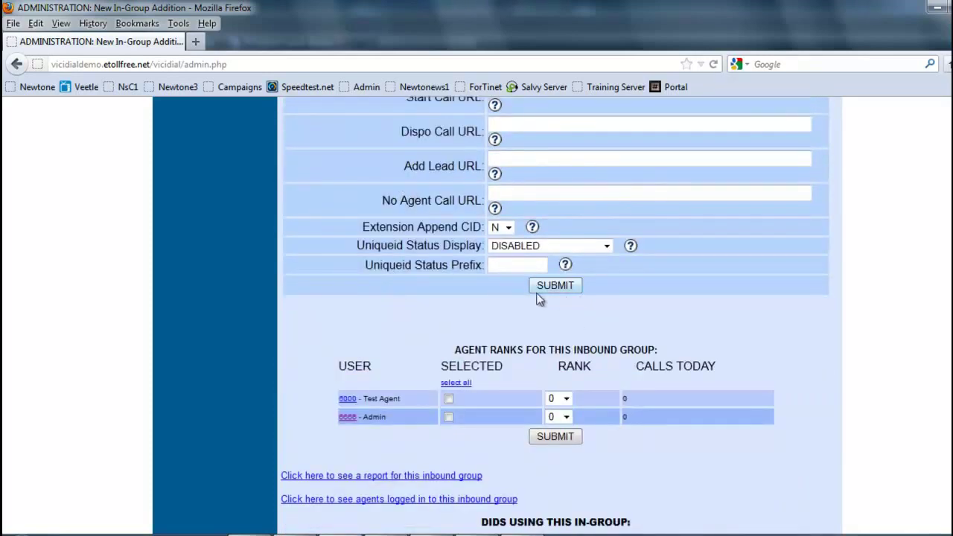
{"action": "scroll", "coordinate": [358, 396], "scroll_direction": "down", "scroll_amount": 4}
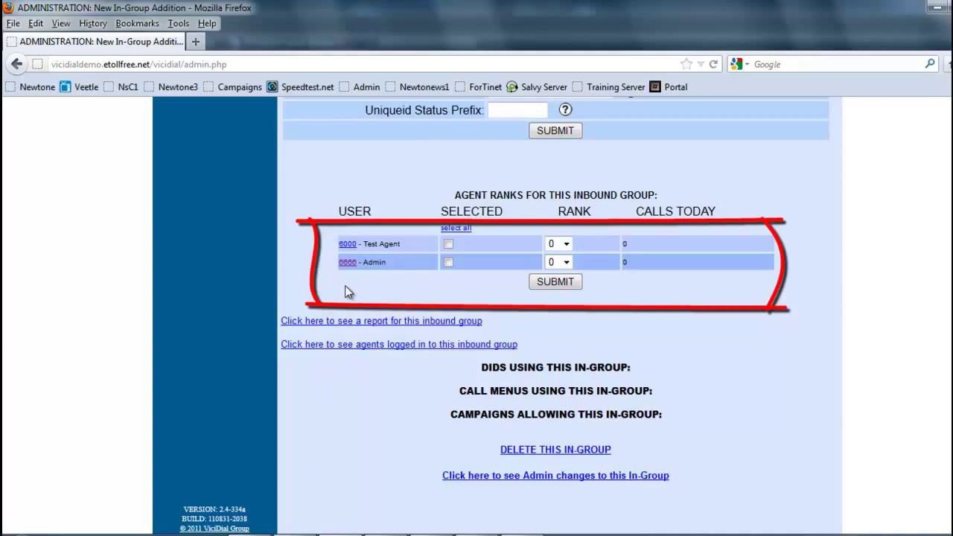
{"action": "left_click", "coordinate": [449, 243]}
{"action": "scroll", "coordinate": [369, 230], "scroll_direction": "up", "scroll_amount": 10}
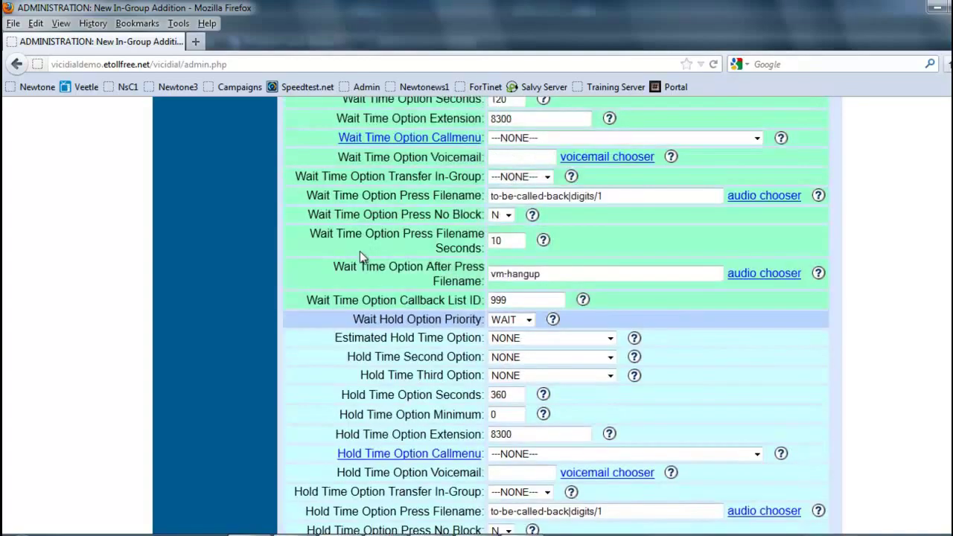
{"action": "scroll", "coordinate": [359, 250], "scroll_direction": "down", "scroll_amount": 10}
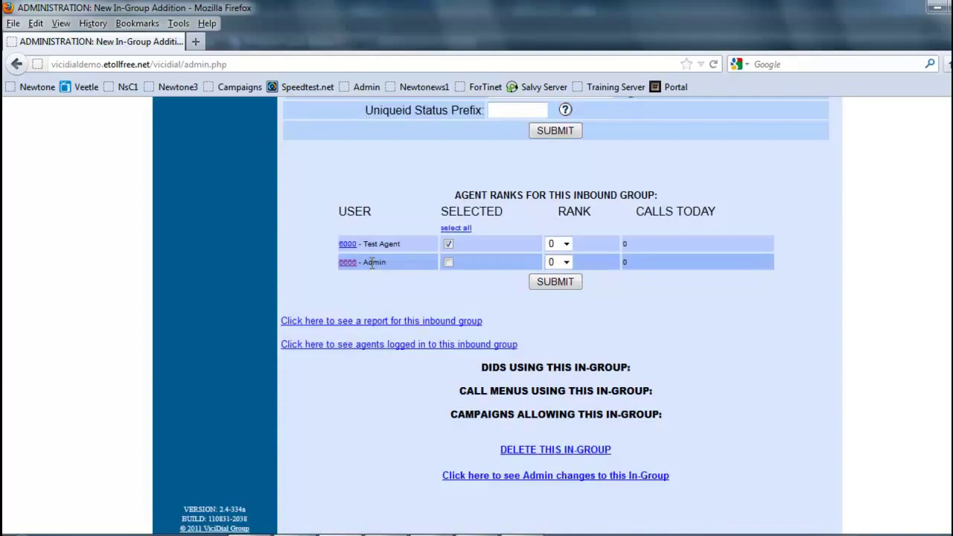
{"action": "scroll", "coordinate": [379, 259], "scroll_direction": "up", "scroll_amount": 10}
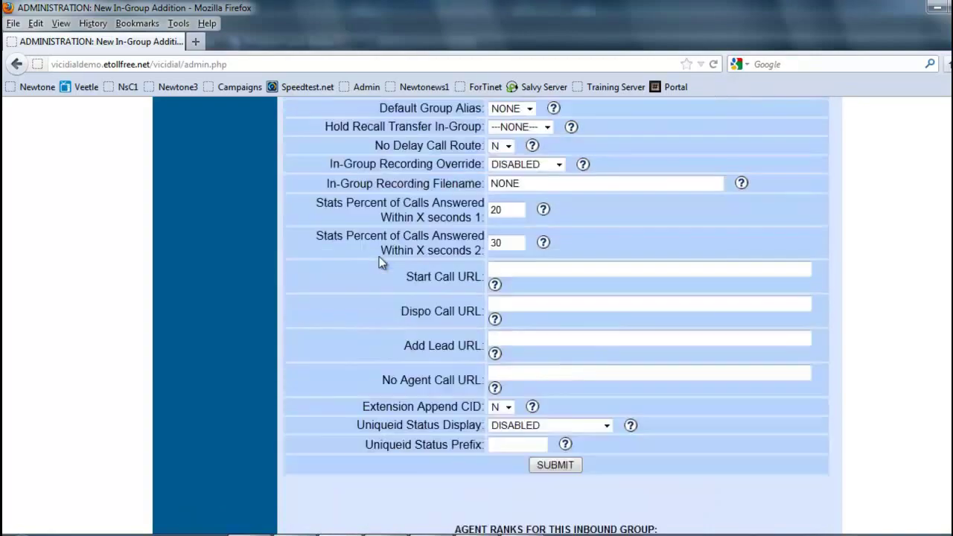
{"action": "scroll", "coordinate": [384, 260], "scroll_direction": "down", "scroll_amount": 12}
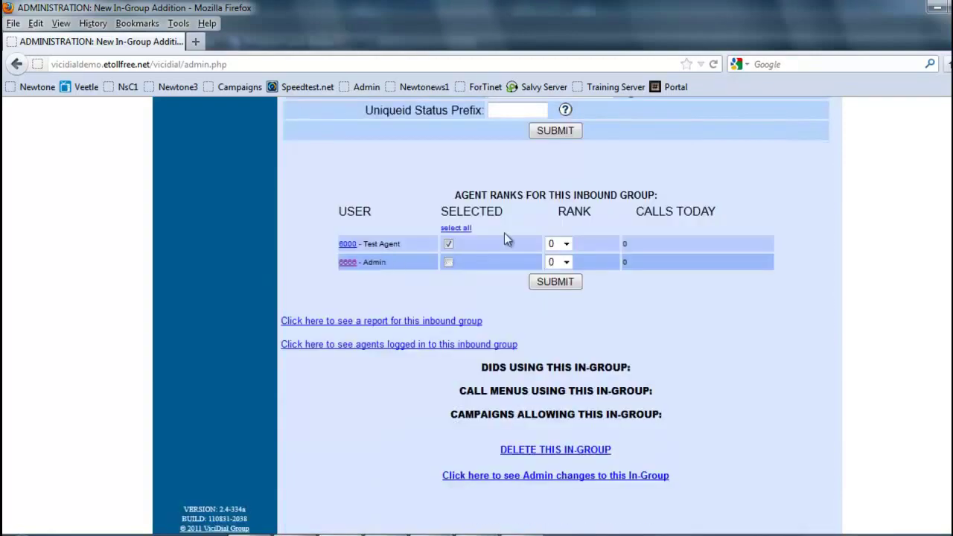
{"action": "left_click", "coordinate": [564, 243]}
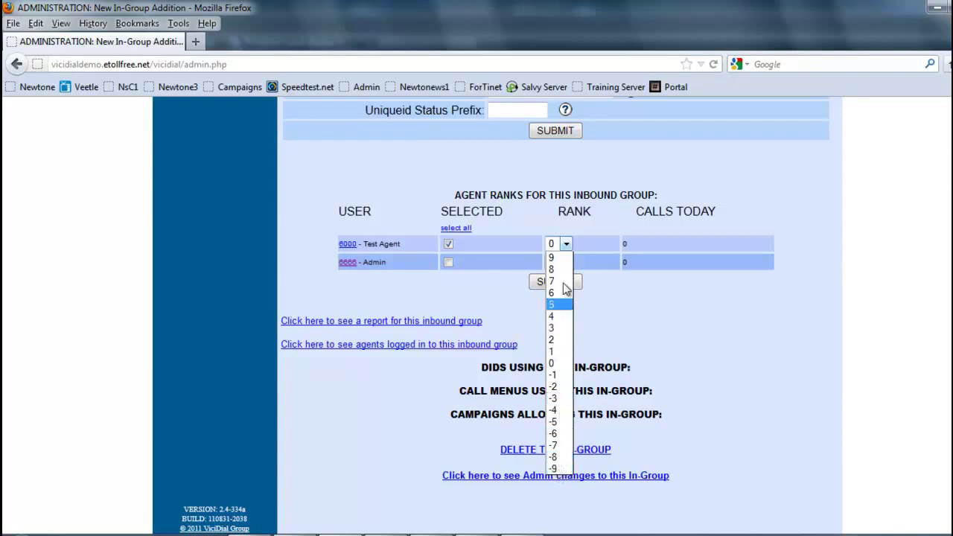
{"action": "left_click", "coordinate": [566, 247]}
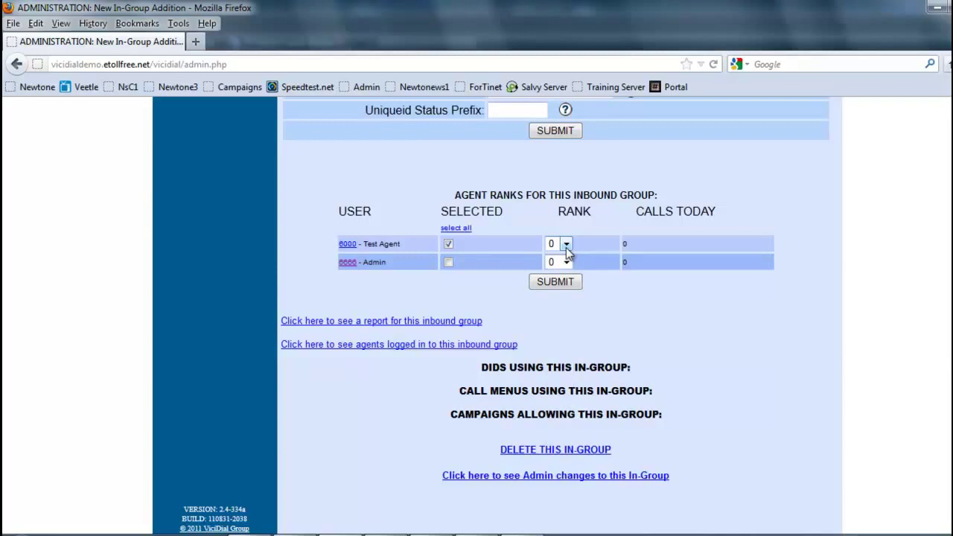
{"action": "scroll", "coordinate": [521, 243], "scroll_direction": "up", "scroll_amount": 2}
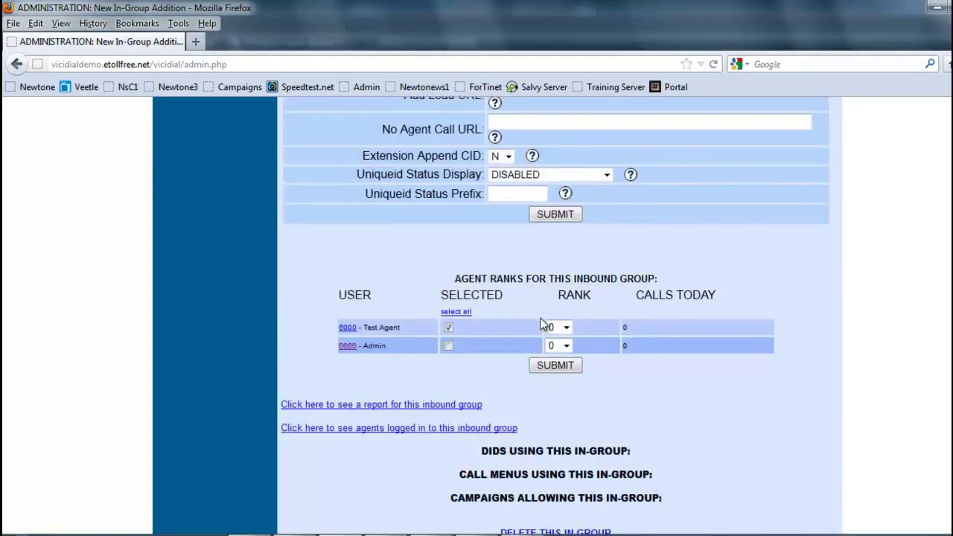
{"action": "scroll", "coordinate": [543, 324], "scroll_direction": "up", "scroll_amount": 20}
{"action": "scroll", "coordinate": [544, 325], "scroll_direction": "up", "scroll_amount": 17}
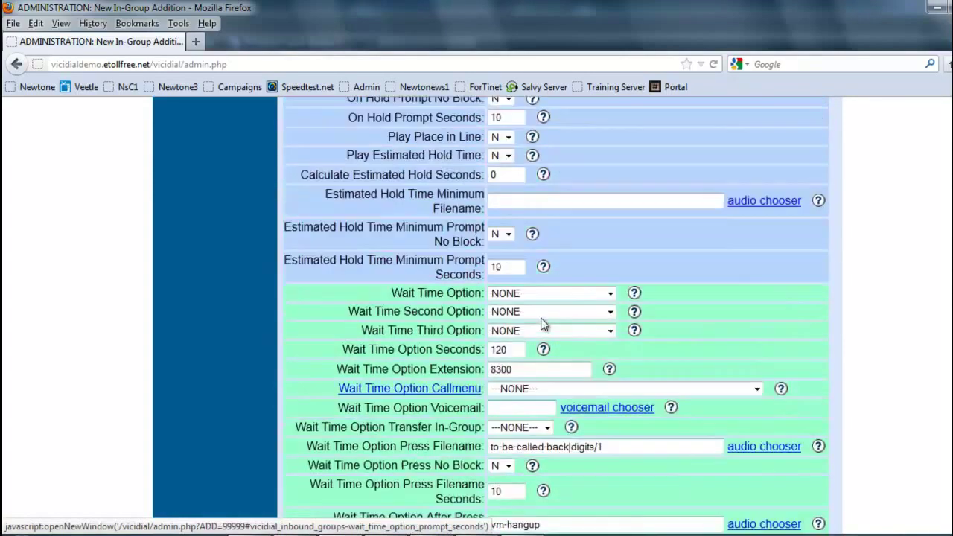
{"action": "scroll", "coordinate": [544, 325], "scroll_direction": "up", "scroll_amount": 10}
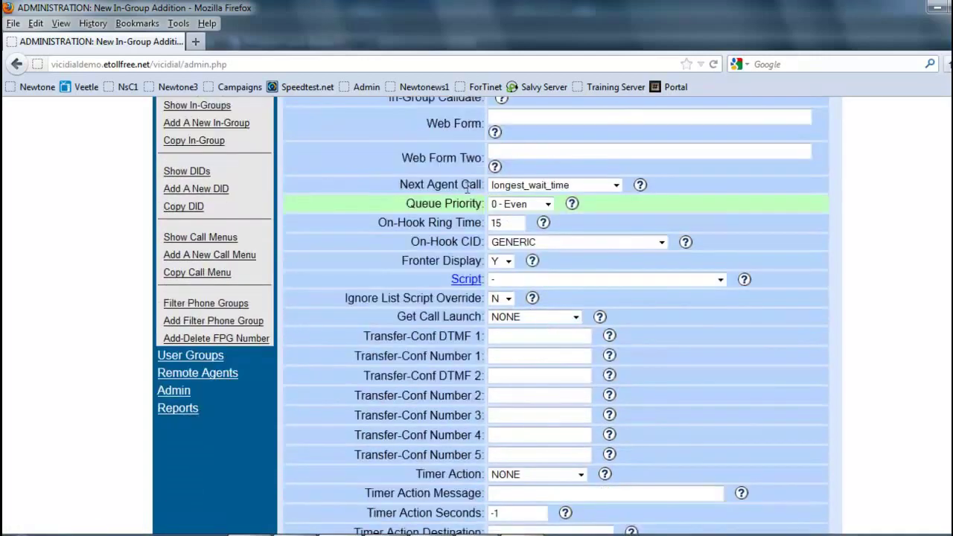
{"action": "left_click", "coordinate": [599, 187]}
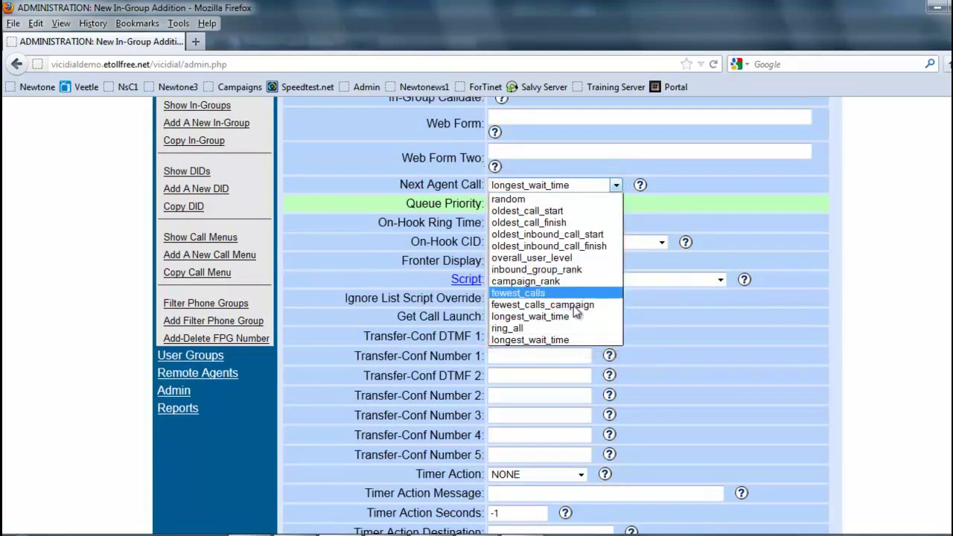
{"action": "left_click", "coordinate": [618, 318]}
{"action": "scroll", "coordinate": [671, 324], "scroll_direction": "down", "scroll_amount": 15}
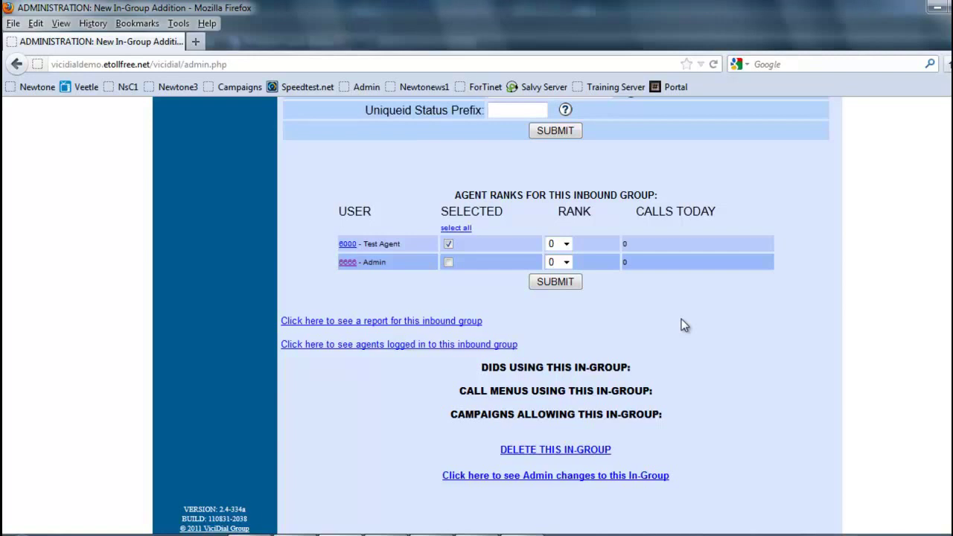
Submit the TX_CALLBACK changes and look over the updated record.
{"action": "left_click", "coordinate": [554, 133]}
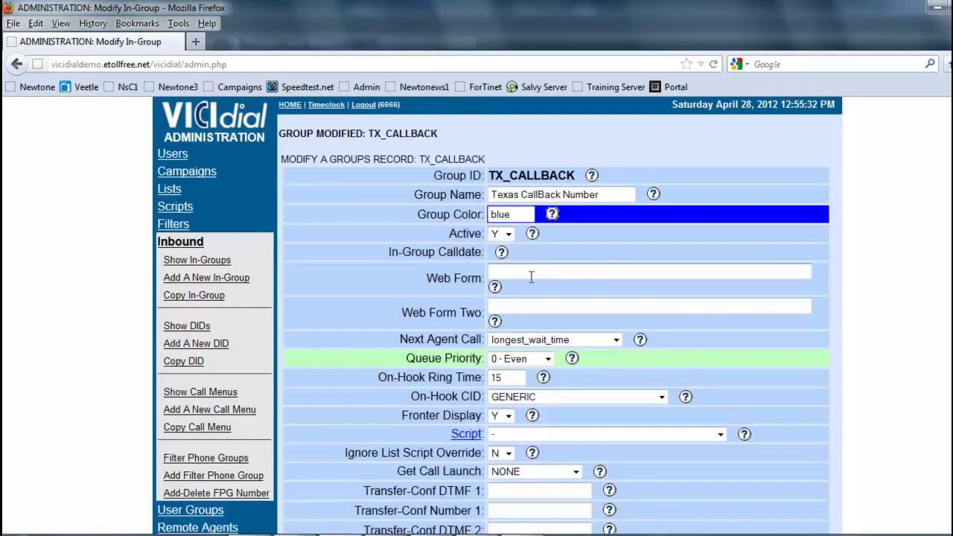
{"action": "scroll", "coordinate": [543, 287], "scroll_direction": "down", "scroll_amount": 20}
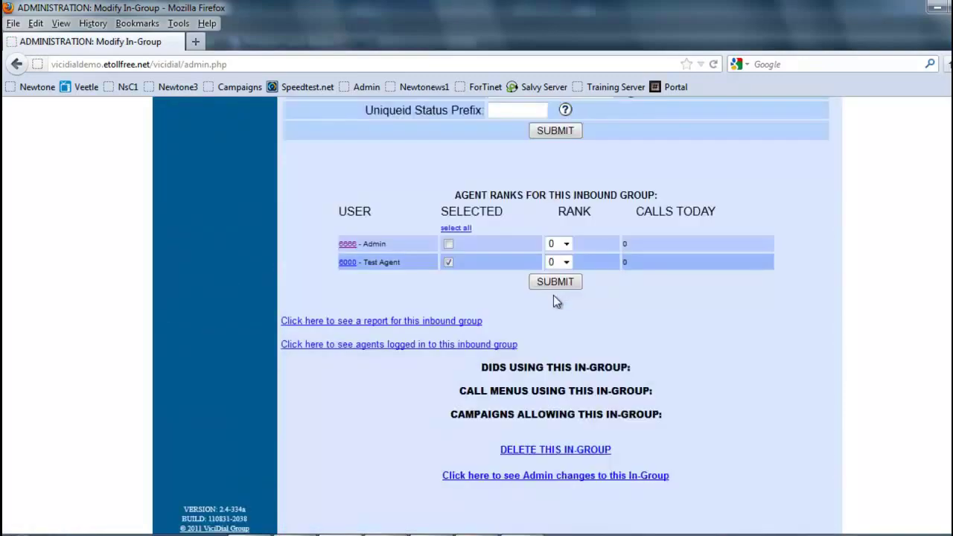
{"action": "scroll", "coordinate": [446, 242], "scroll_direction": "up", "scroll_amount": 15}
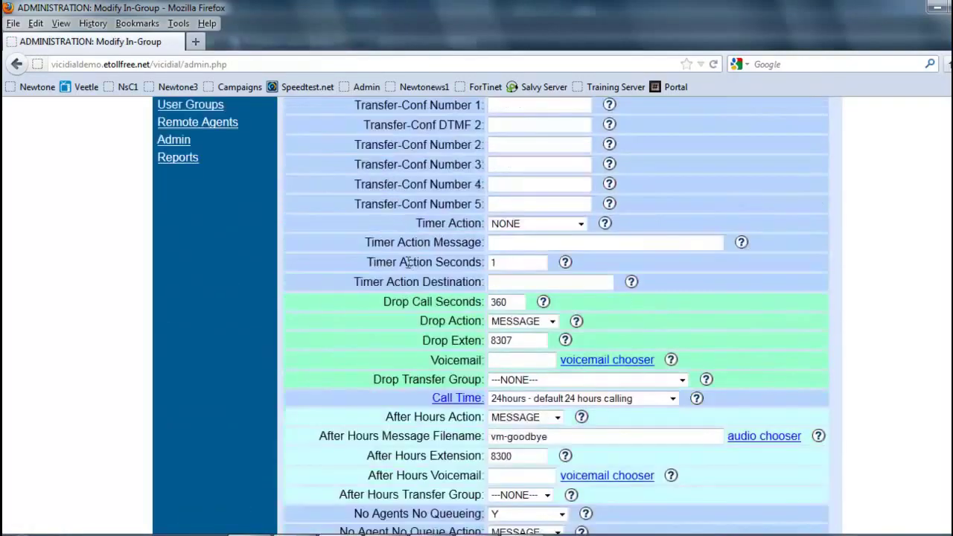